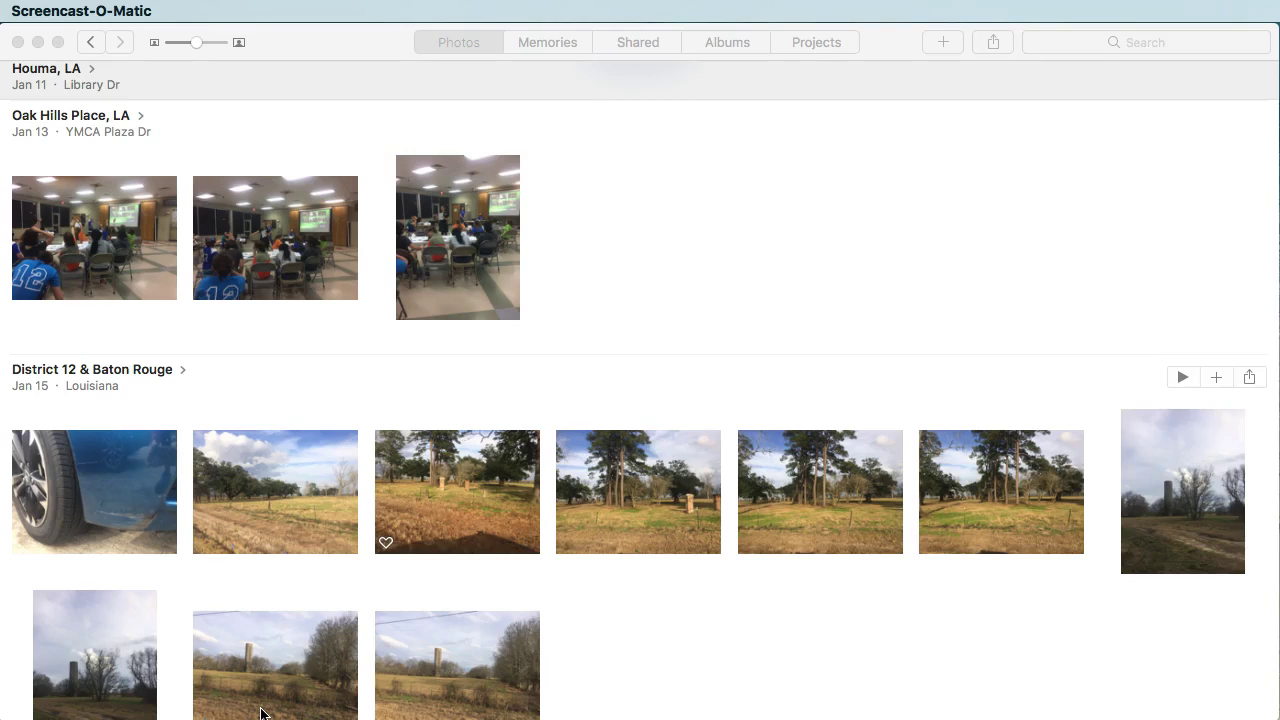
Step: Find the handwritten Confetti Dip recipe photo in the Houma, LA moment and view it full size
left_click(888, 710)
left_click(838, 542)
left_click(834, 313)
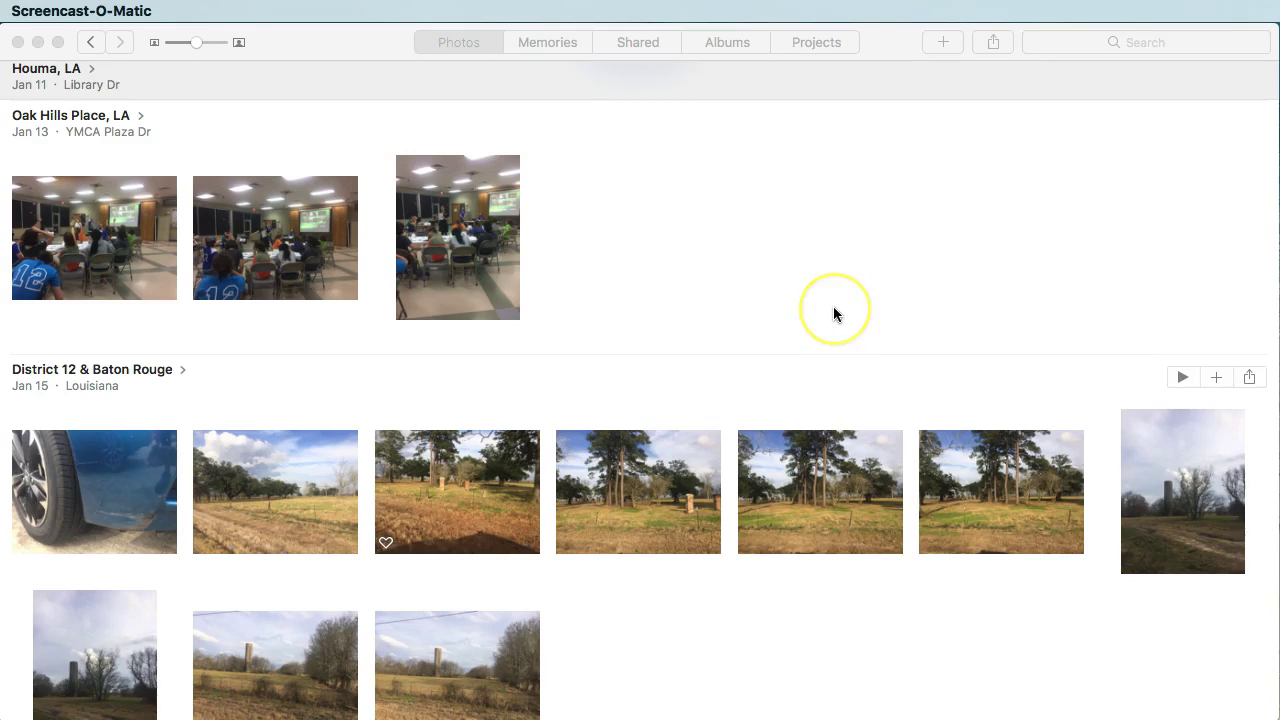
scroll(833, 306, "up", 5)
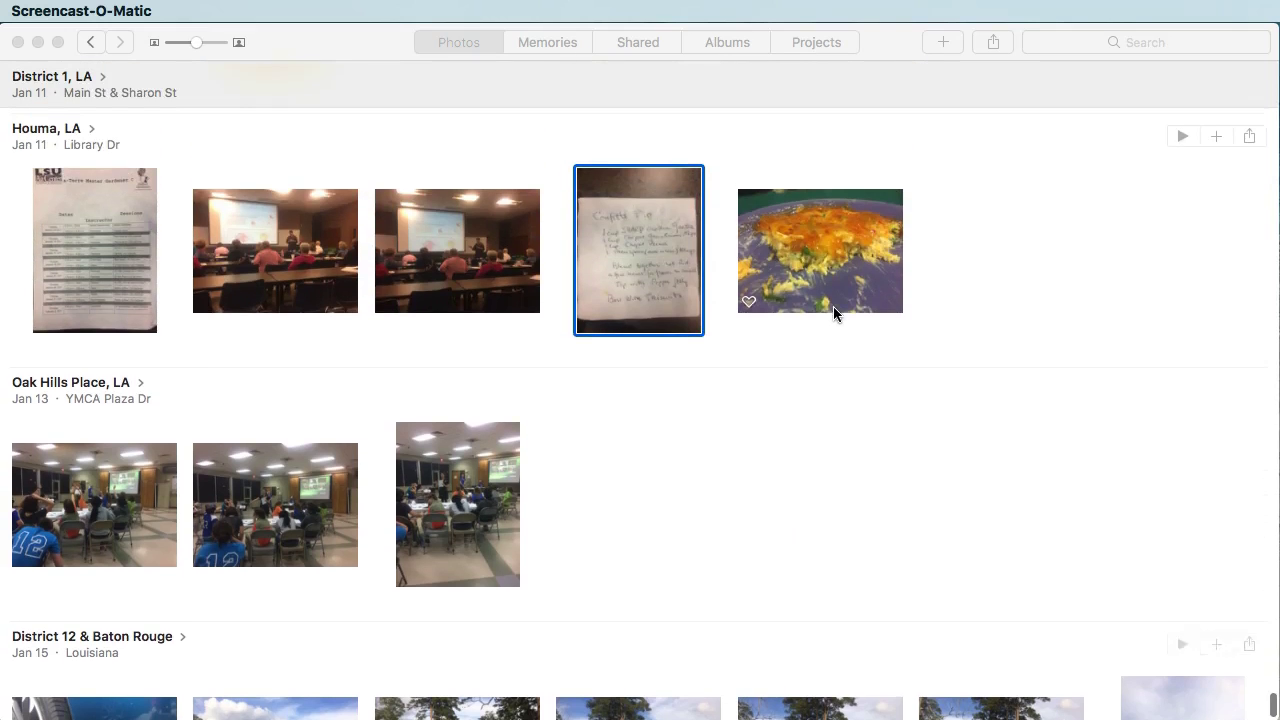
left_click(674, 260)
double_click(661, 249)
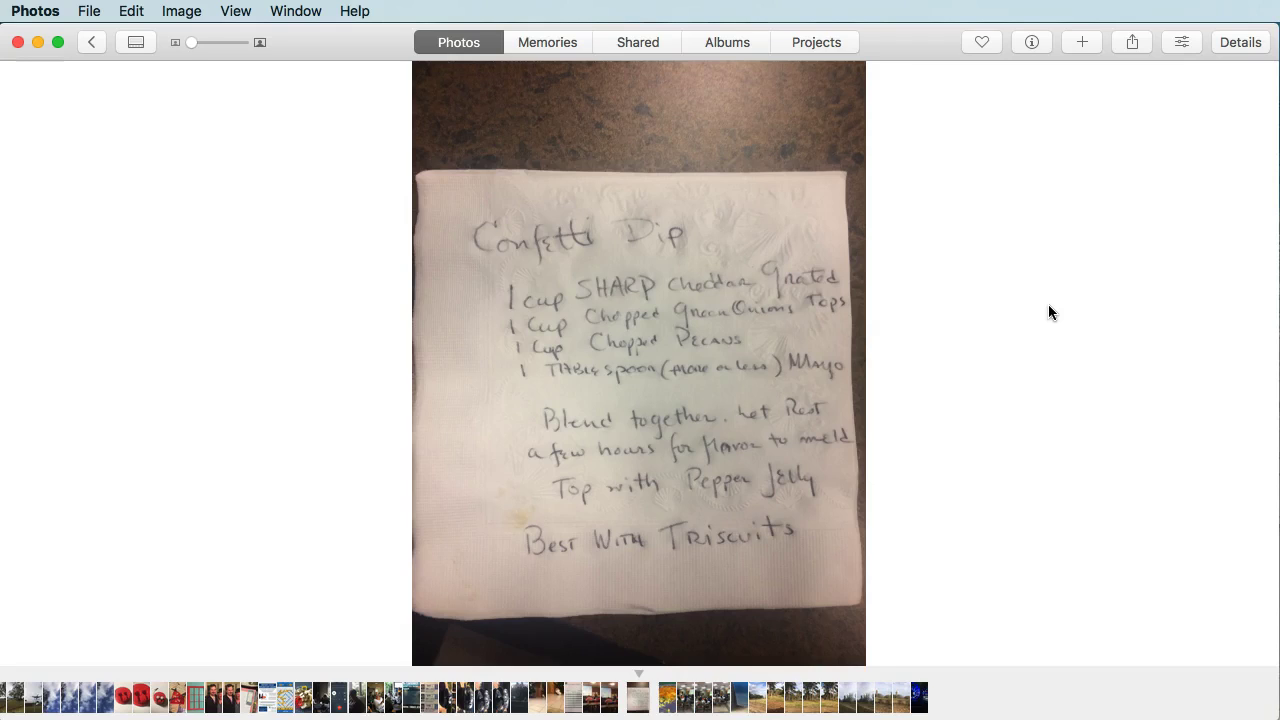
Step: Bring up the recipe photo's print preview from the File menu's Print command
left_click(89, 11)
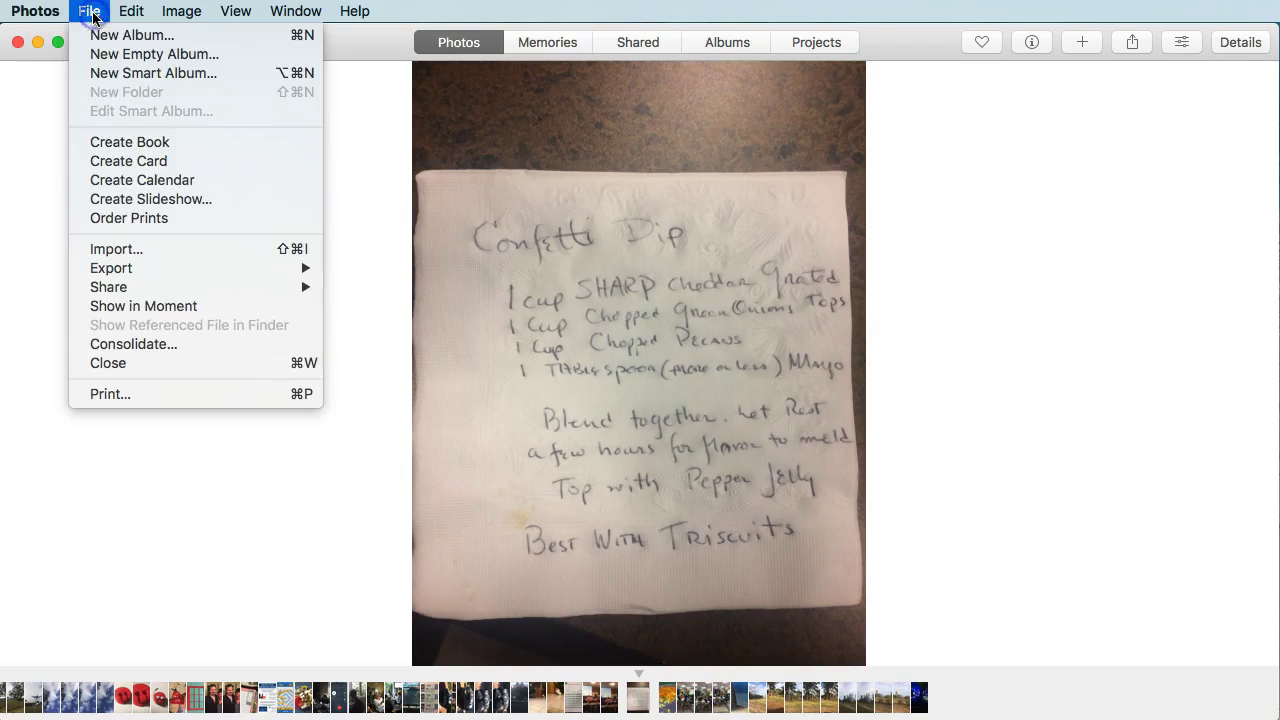
left_click(100, 394)
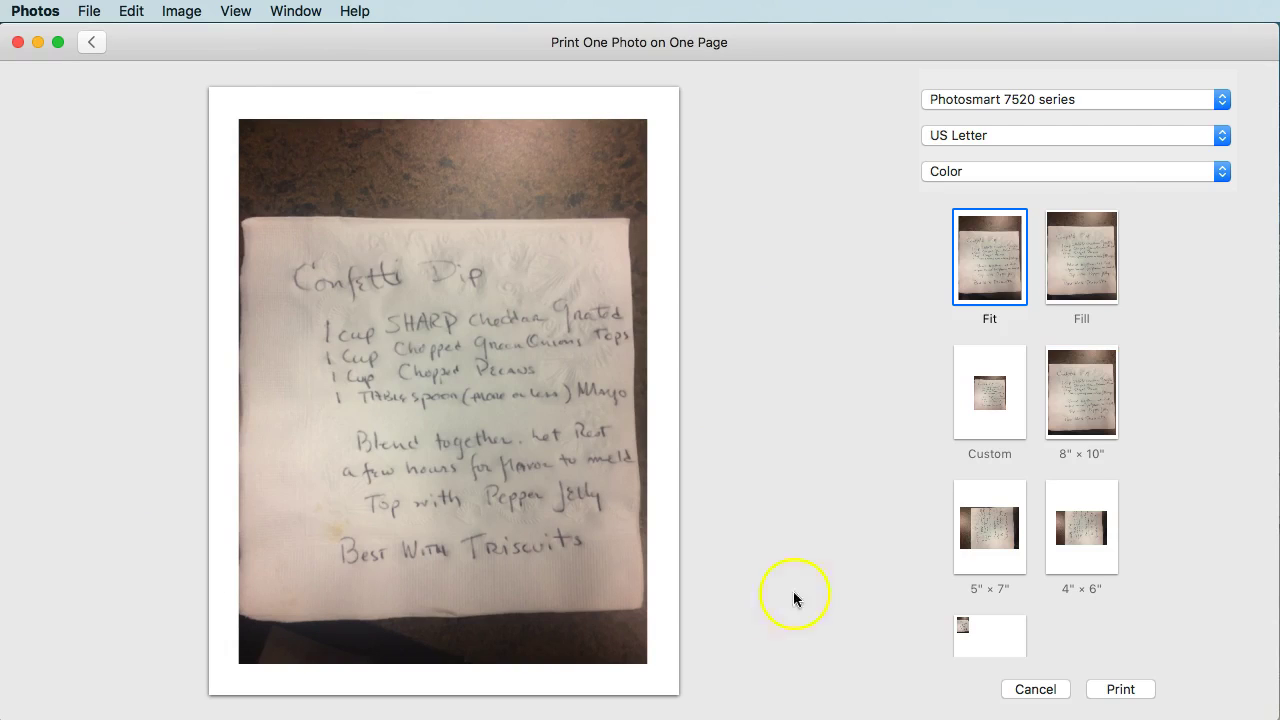
left_click(1222, 101)
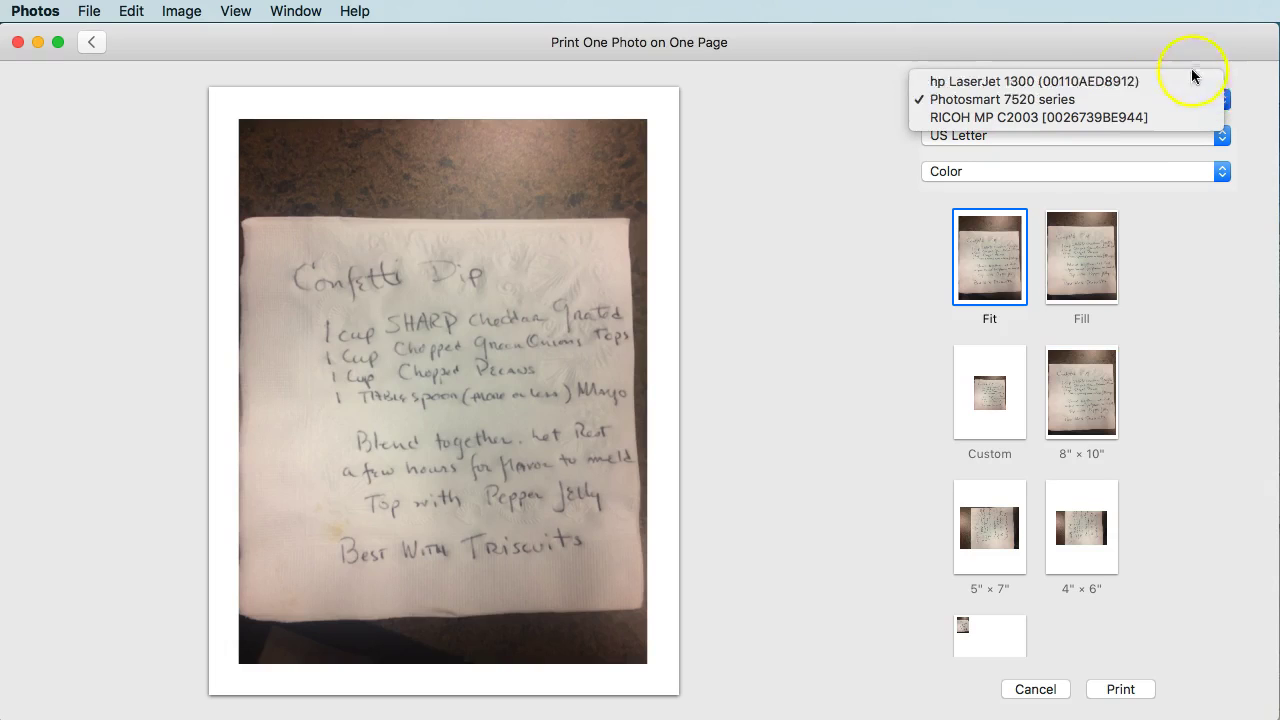
left_click(1172, 99)
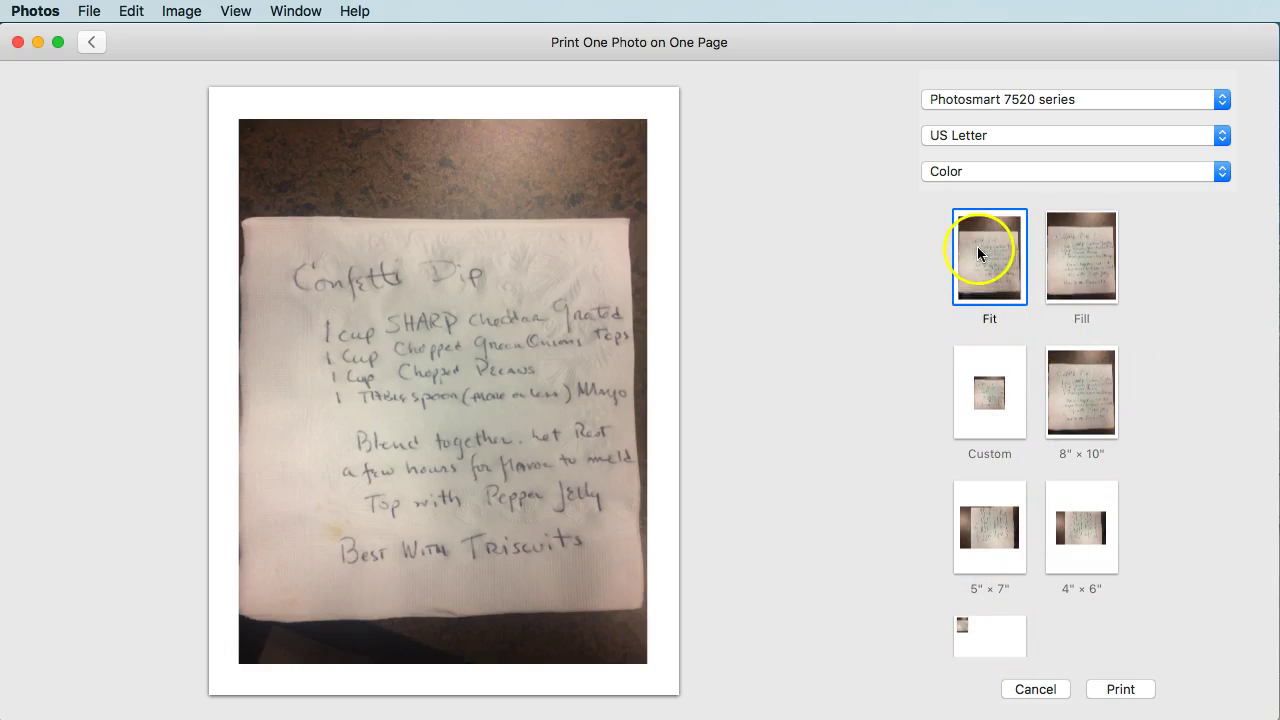
Step: Try the Fill, Custom, 8"×10" and 5"×7" layouts, then settle on a 4"×6" print size
left_click(1088, 282)
left_click(1007, 398)
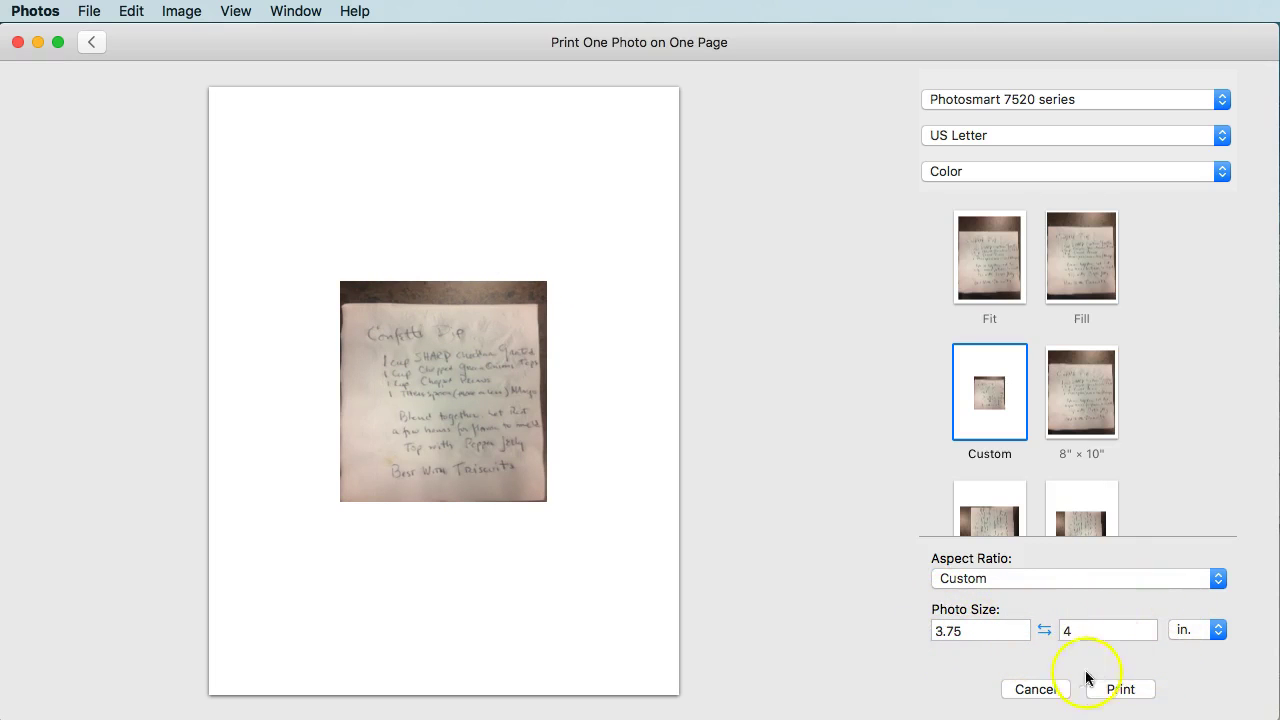
left_click(1220, 584)
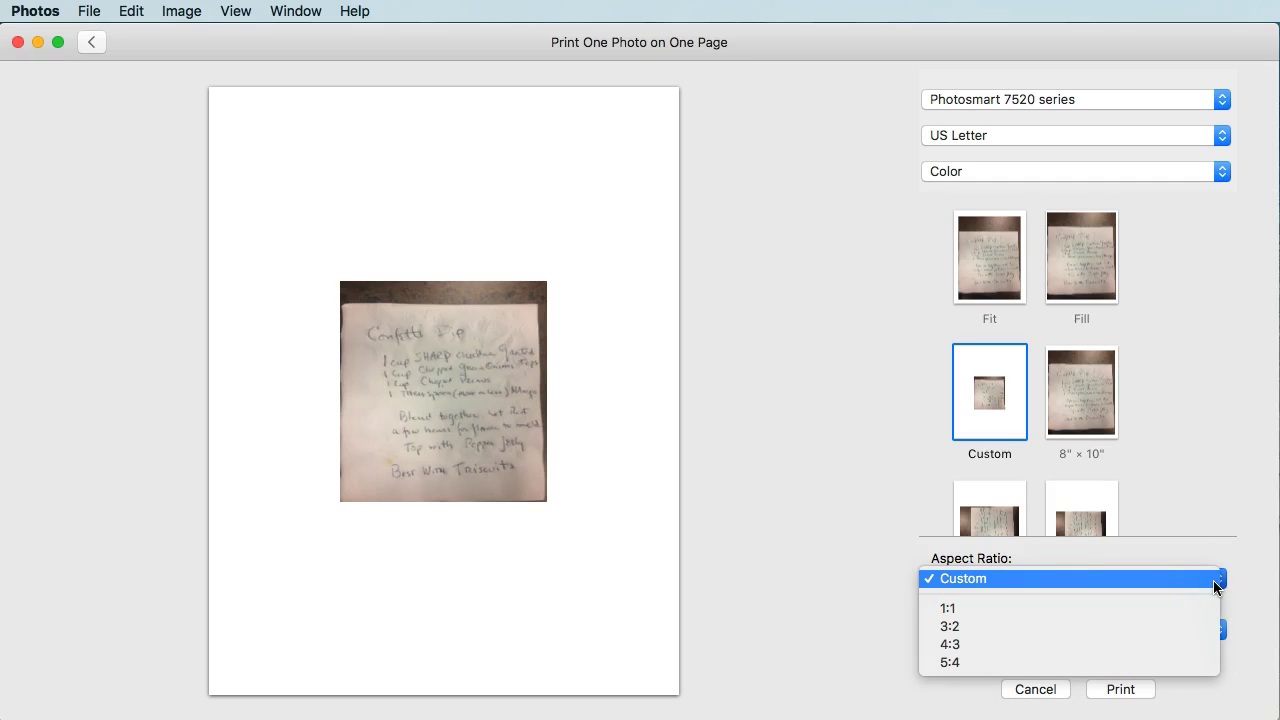
left_click(1183, 582)
left_click(1082, 398)
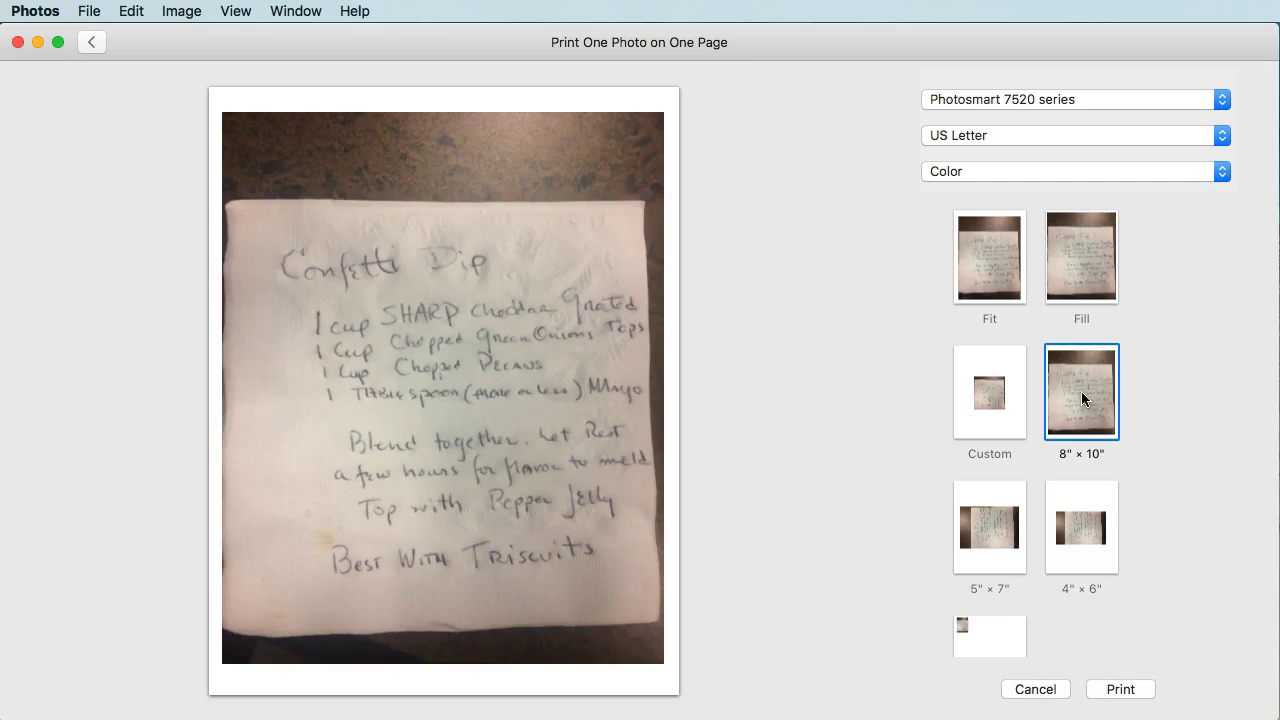
left_click(992, 506)
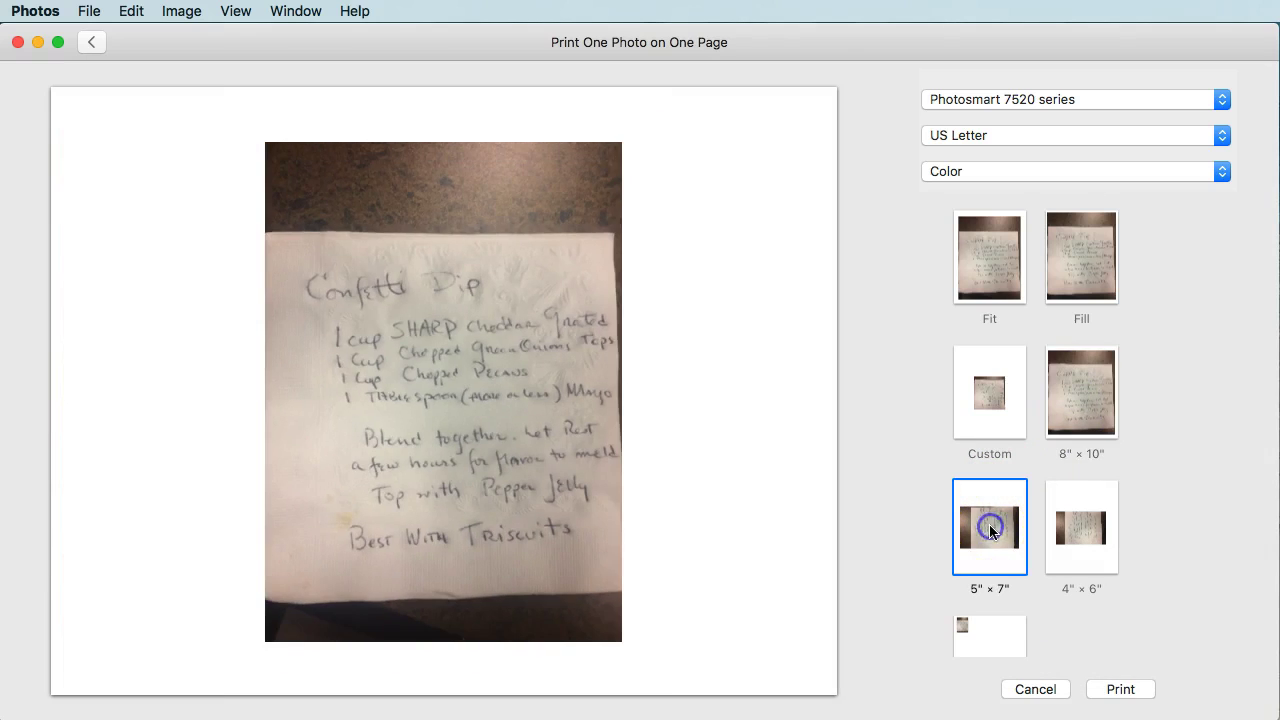
left_click(1088, 530)
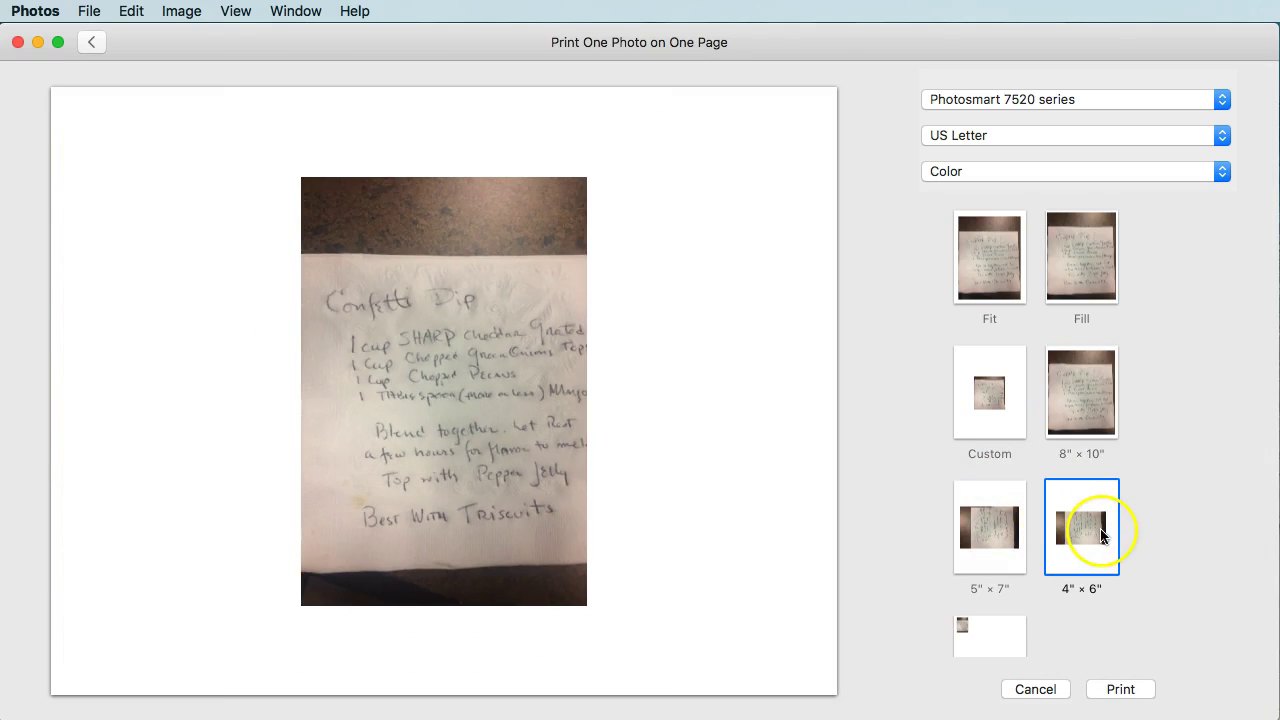
Step: Try the contact-sheet layout, then return to the Fit layout filling the letter page
left_click(988, 633)
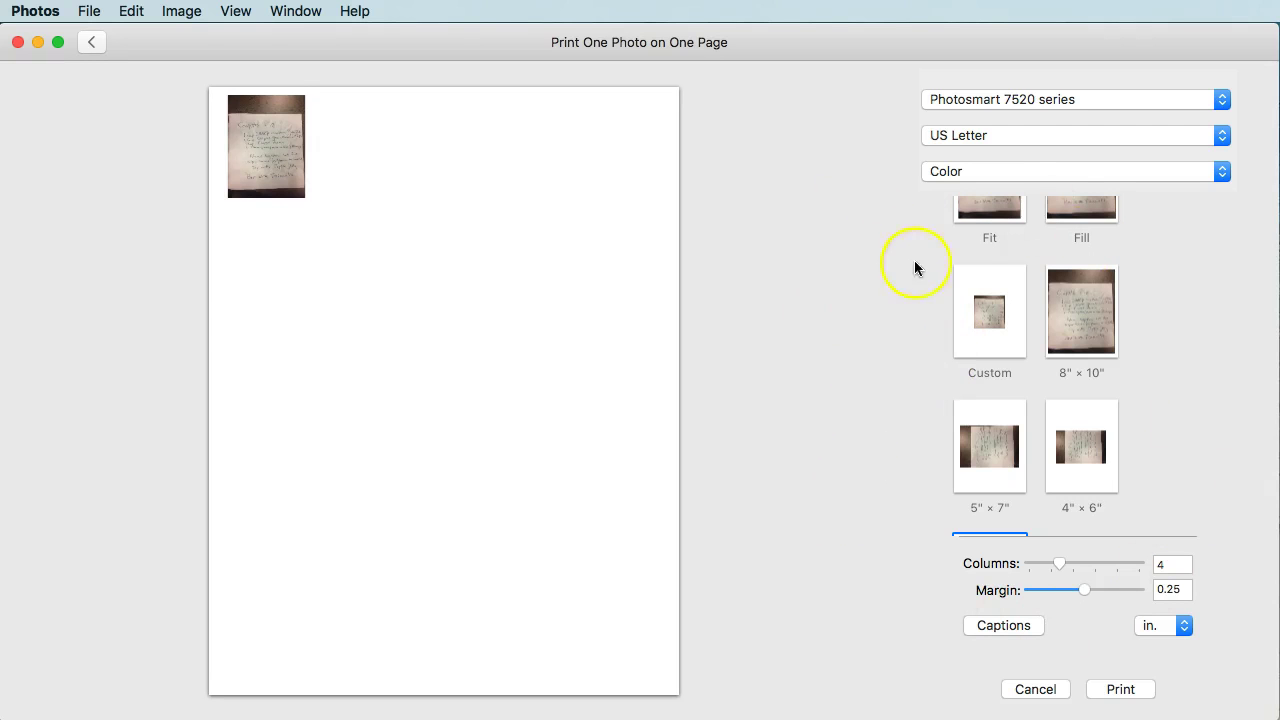
left_click(992, 224)
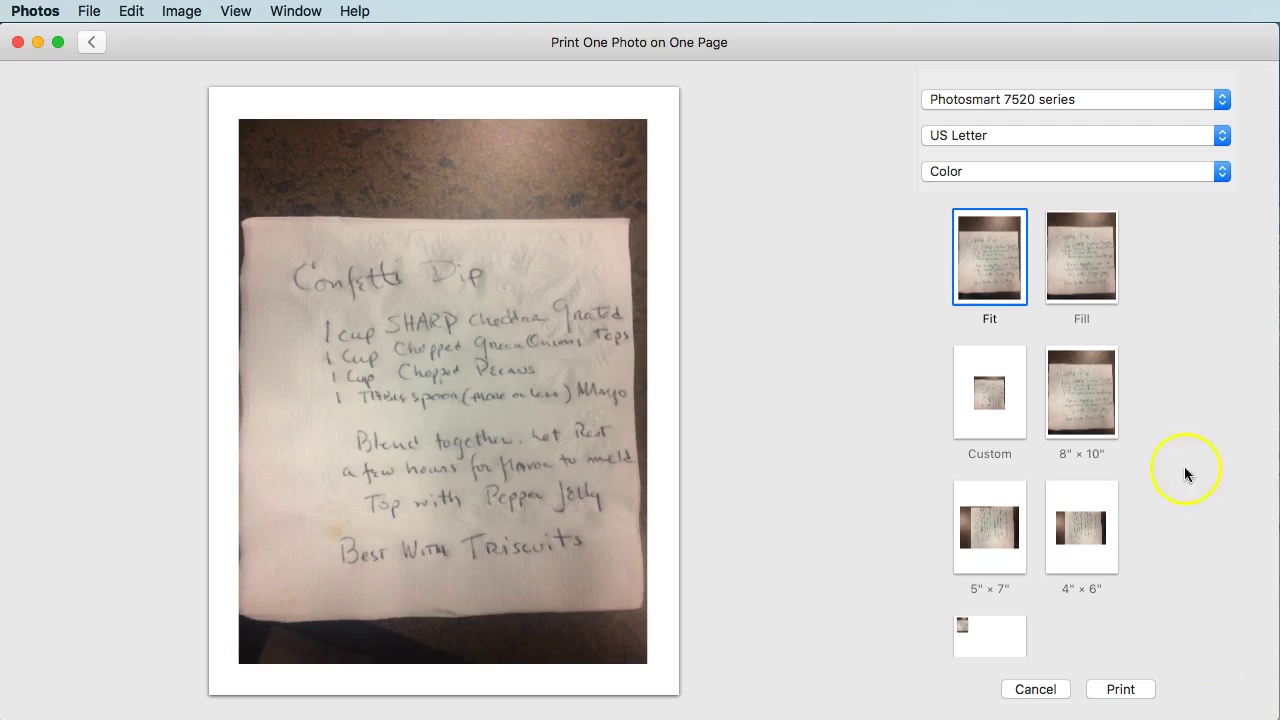
Step: Set the paper size to 4 x 6 Borderless and apply the 4"×6" layout to fill the sheet
left_click(1221, 136)
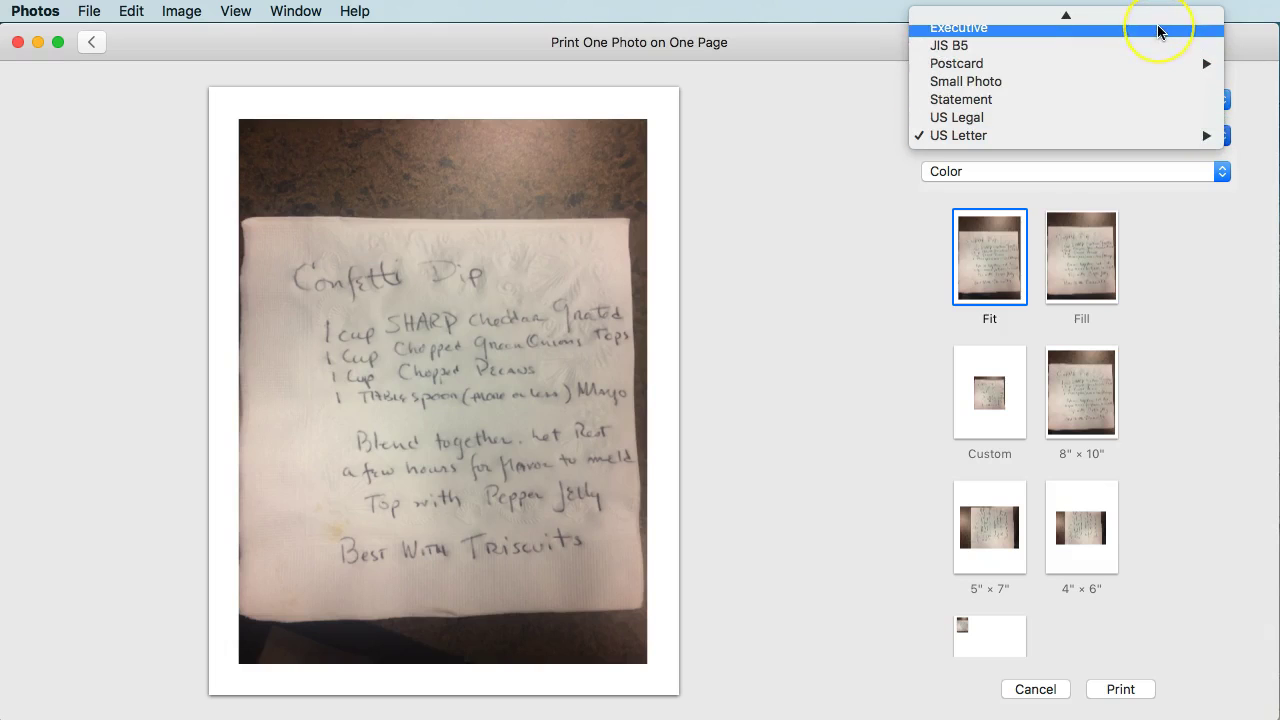
scroll(1158, 31, "up", 2)
scroll(1158, 31, "up", 2)
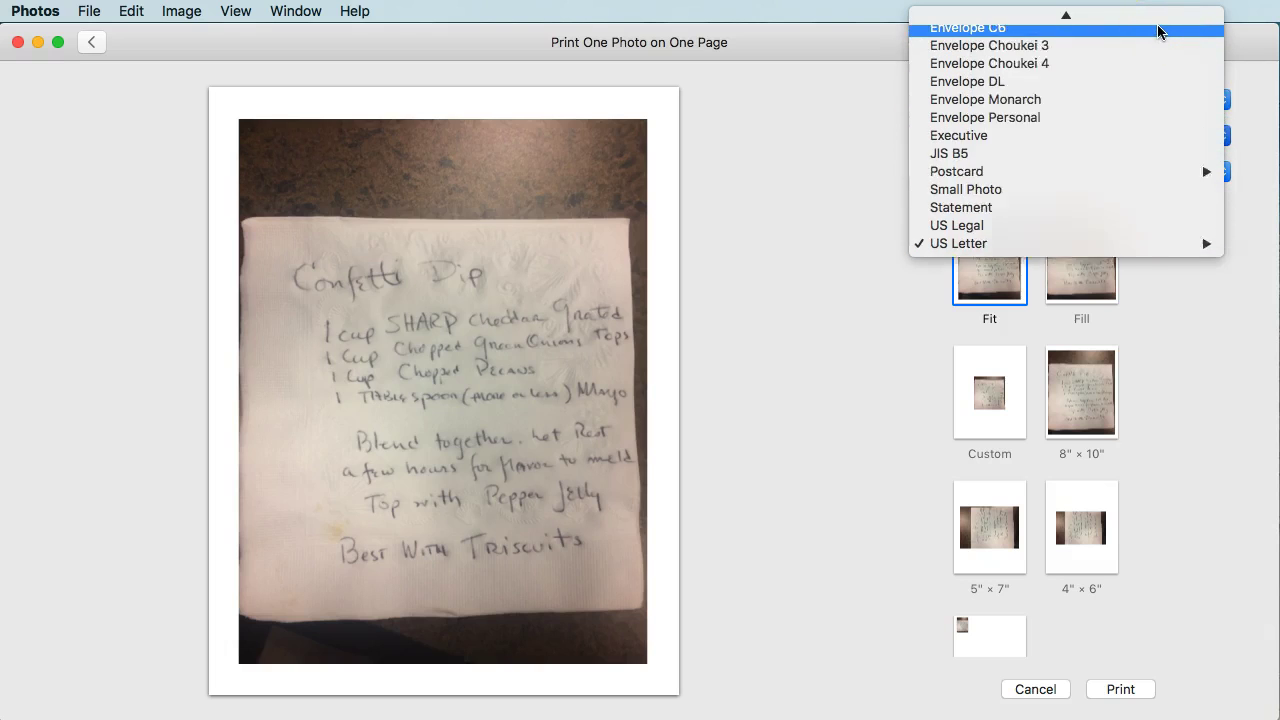
scroll(1158, 31, "up", 4)
scroll(1158, 31, "up", 4)
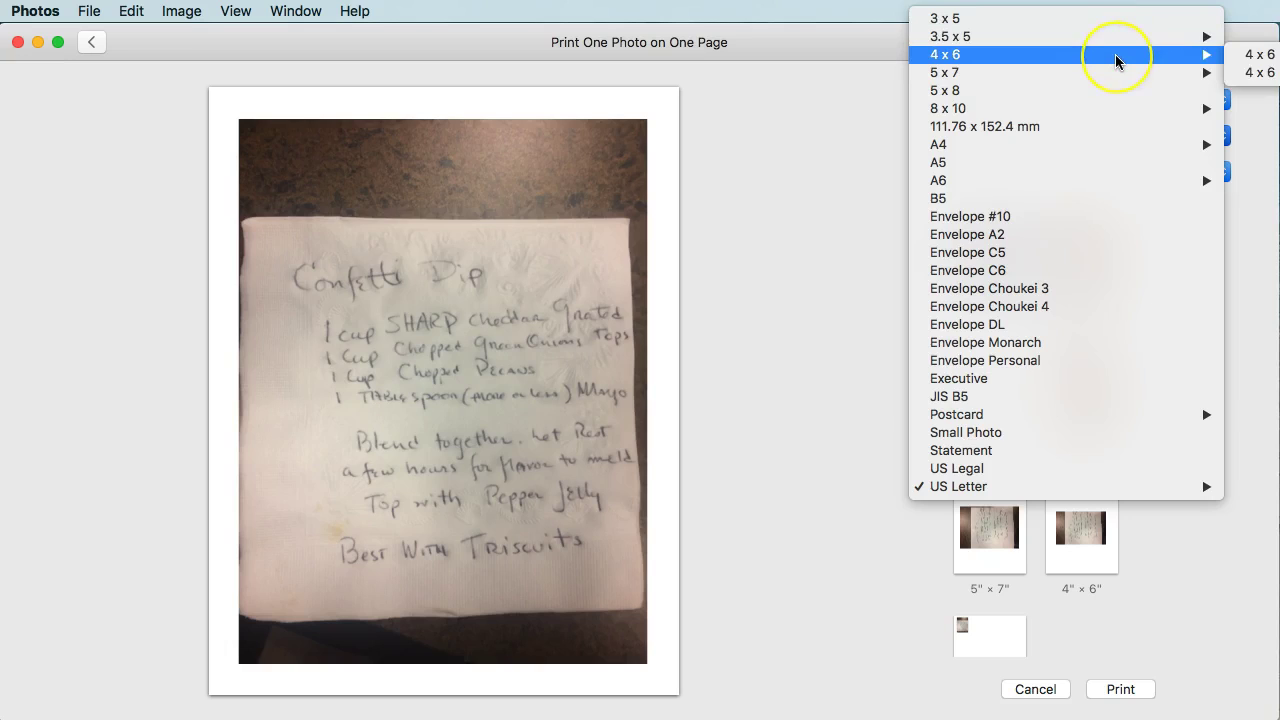
mouse_move(1065, 54)
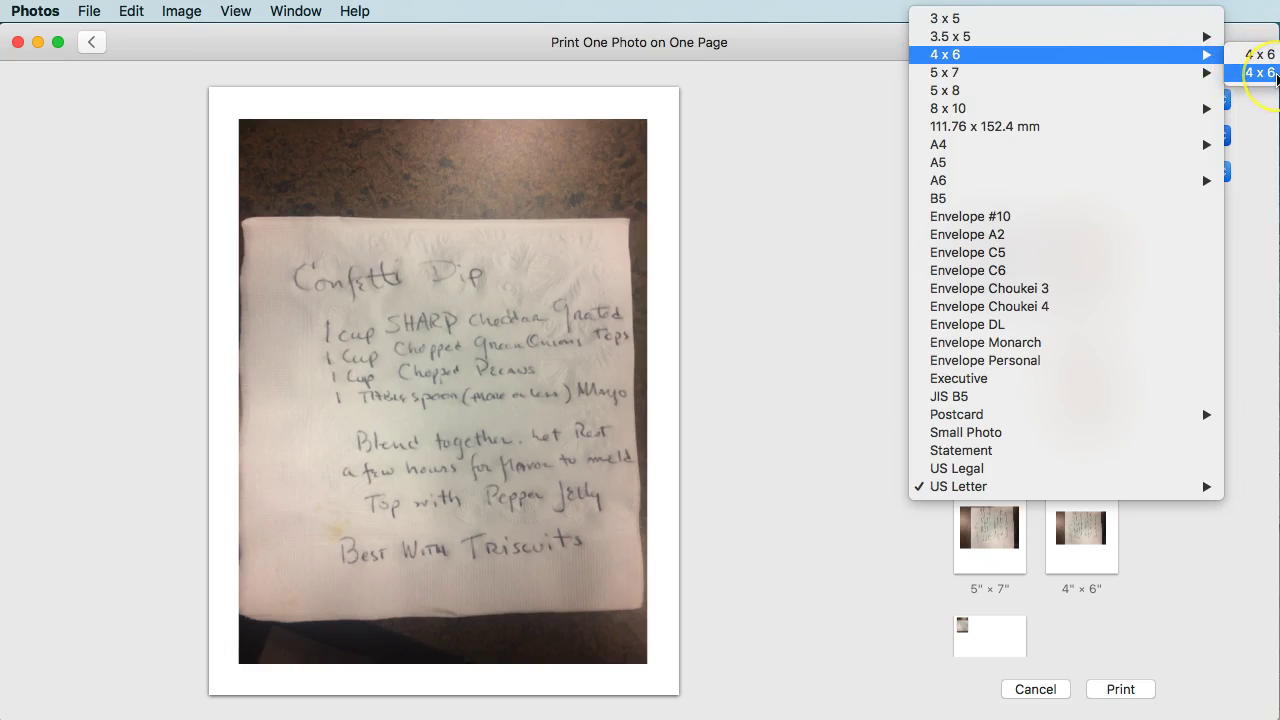
left_click(1265, 72)
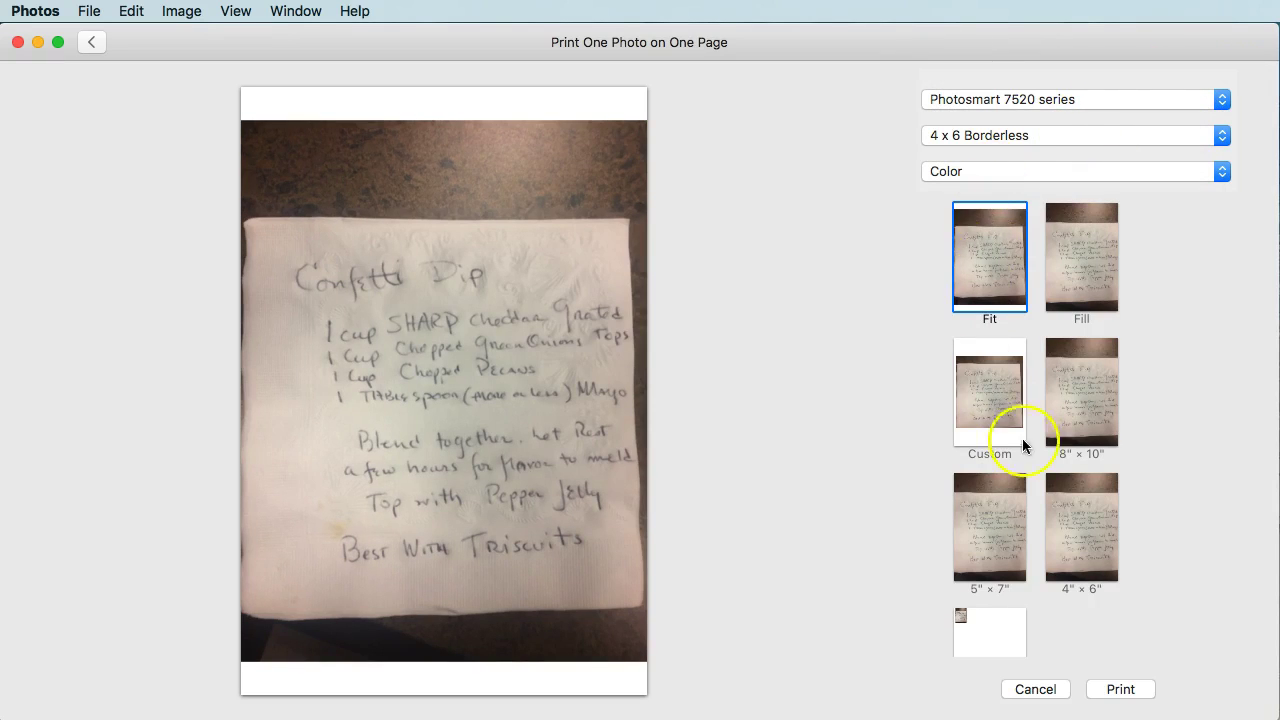
left_click(1080, 528)
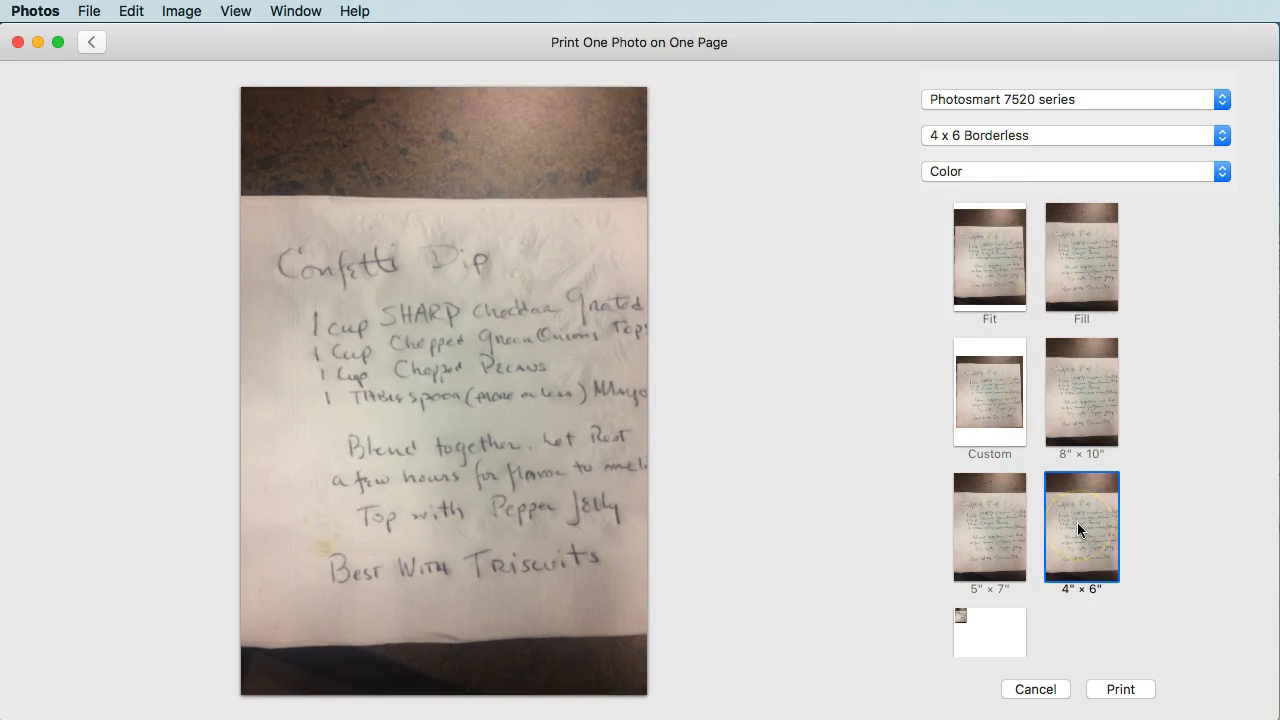